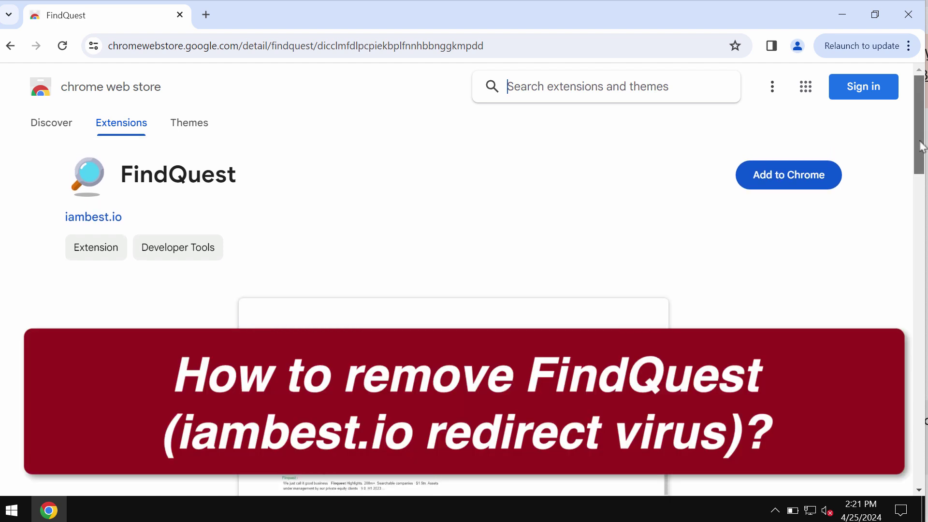
Install the FindQuest extension from the Chrome Web Store, then open a blank new tab
{"action": "left_click_drag", "start_coordinate": [920, 147], "coordinate": [897, 110]}
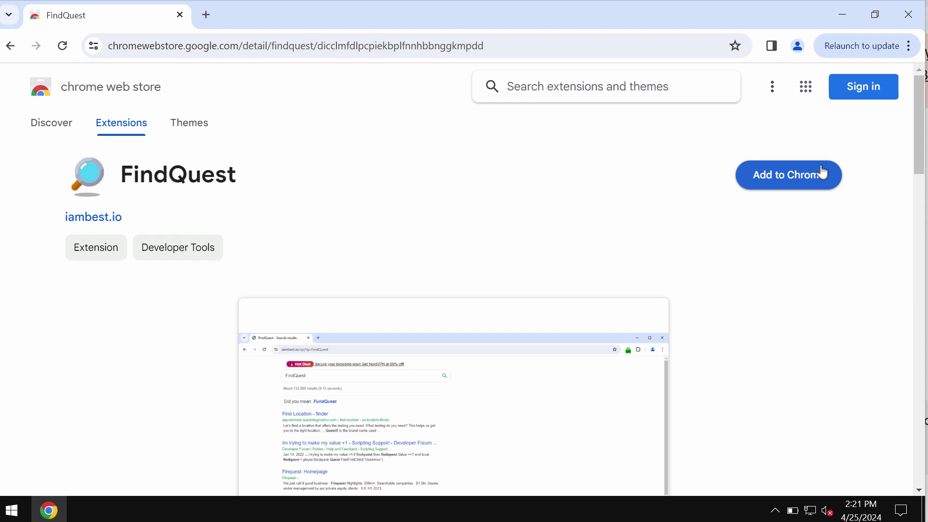
{"action": "left_click", "coordinate": [795, 175]}
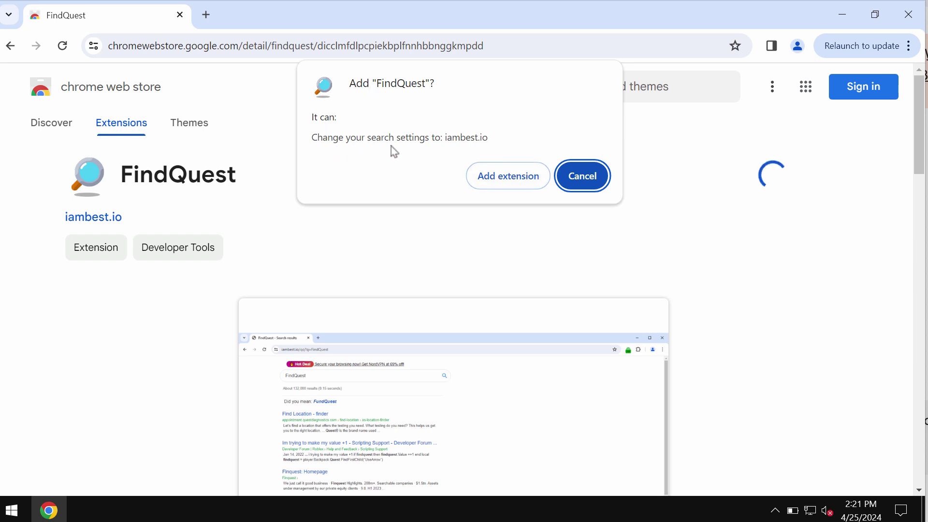
{"action": "left_click", "coordinate": [509, 186]}
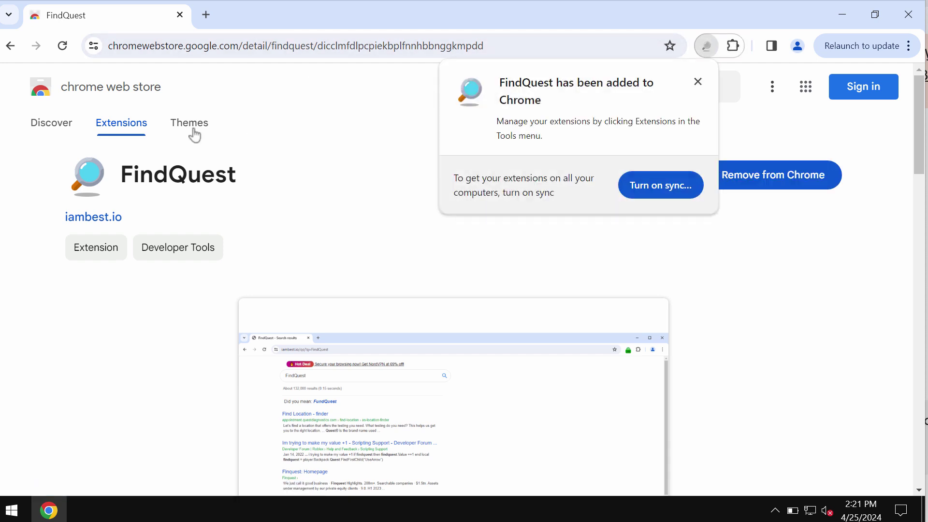
{"action": "left_click", "coordinate": [207, 14]}
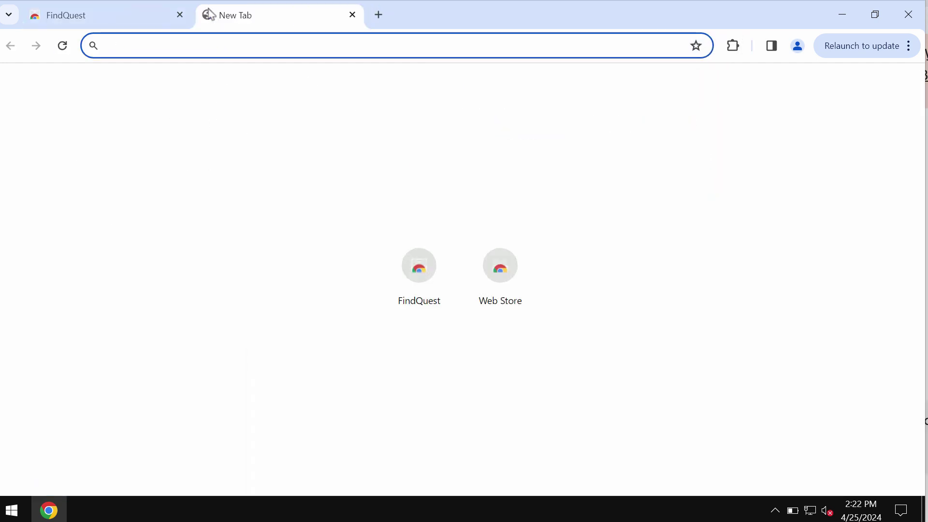
Search 'virus' from the address bar and view the redirected results
{"action": "type", "text": "virus"}
{"action": "key", "text": "Return"}
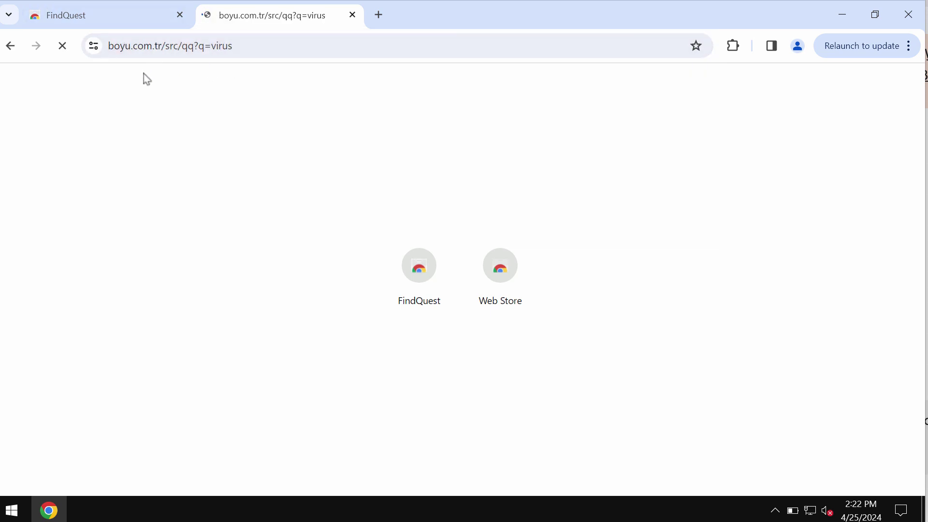
{"action": "left_click", "coordinate": [182, 24]}
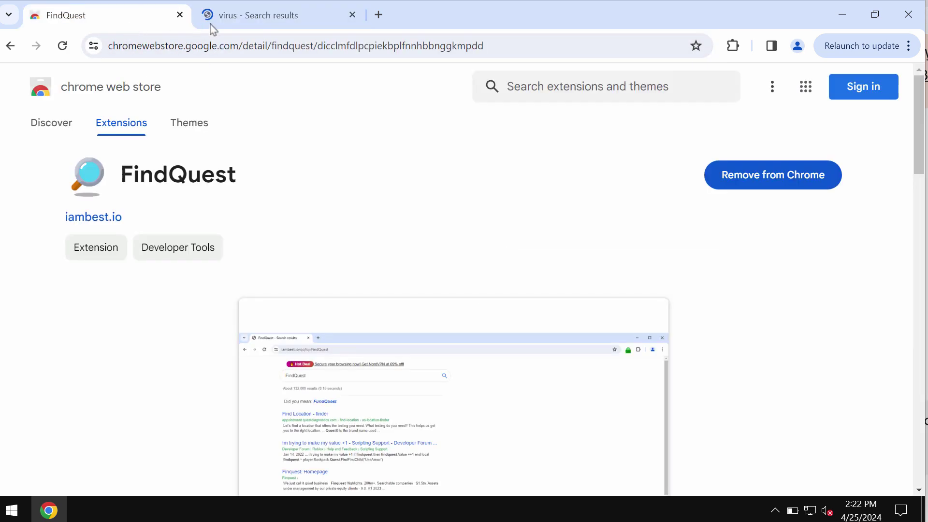
{"action": "left_click", "coordinate": [220, 28]}
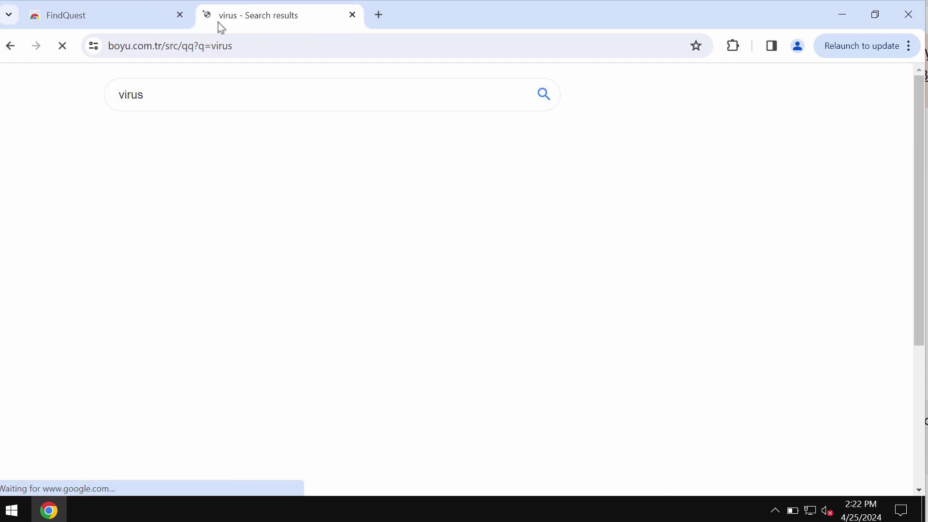
{"action": "left_click", "coordinate": [378, 21]}
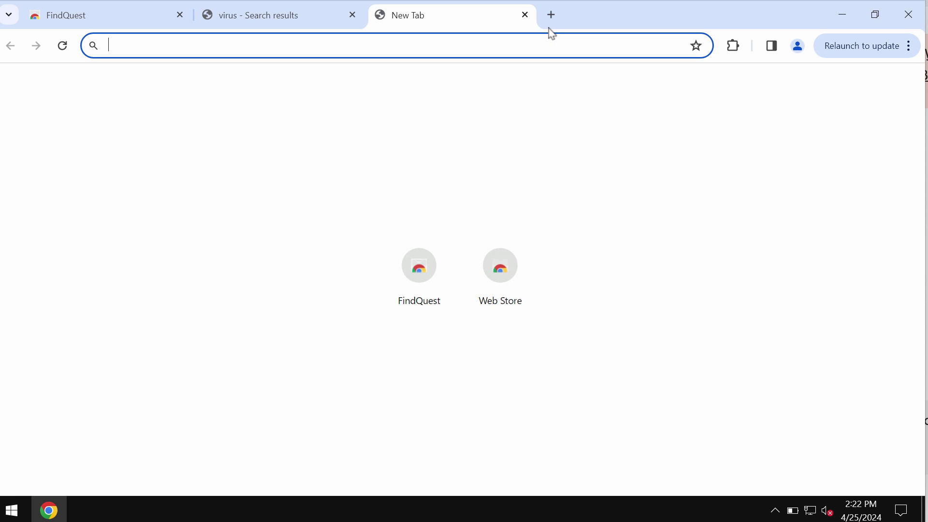
{"action": "left_click", "coordinate": [126, 21]}
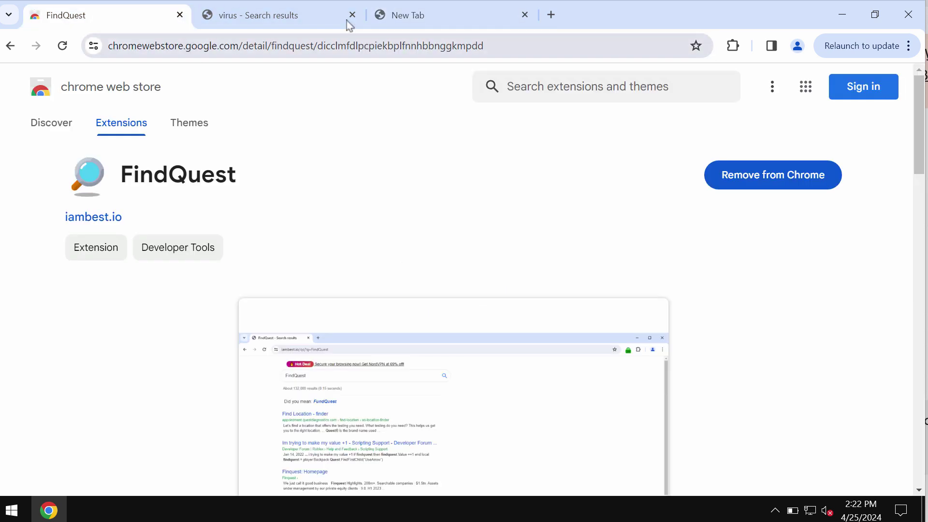
Search 'car' in a new tab, then return to the FindQuest store page
{"action": "left_click", "coordinate": [551, 15]}
{"action": "type", "text": "car"}
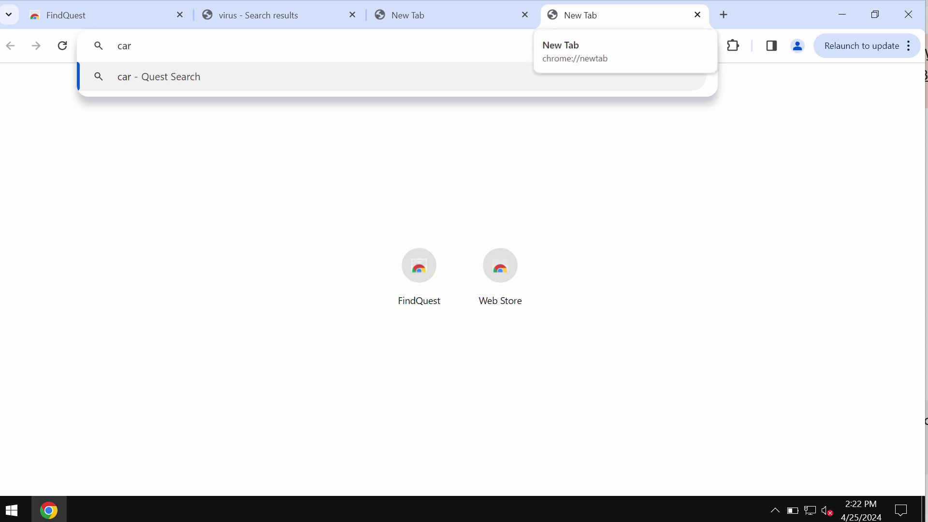
{"action": "key", "text": "Return"}
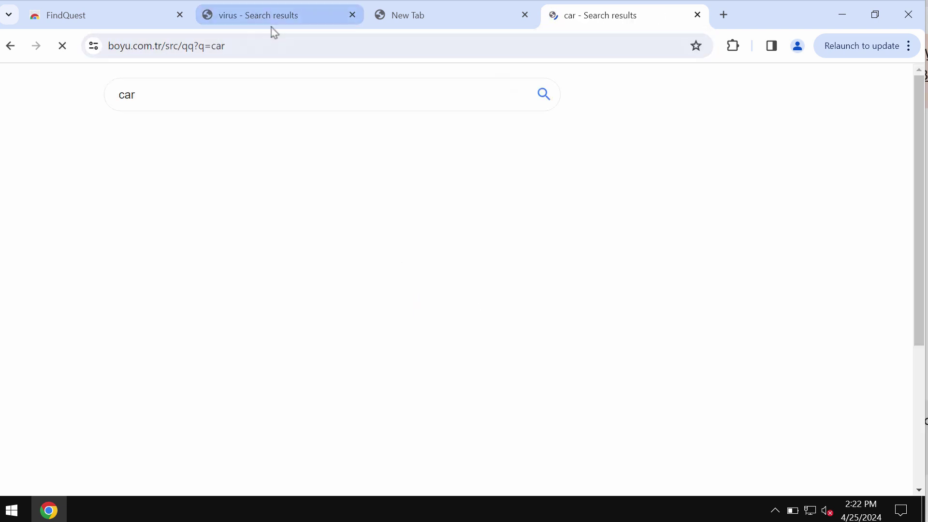
{"action": "left_click", "coordinate": [120, 15]}
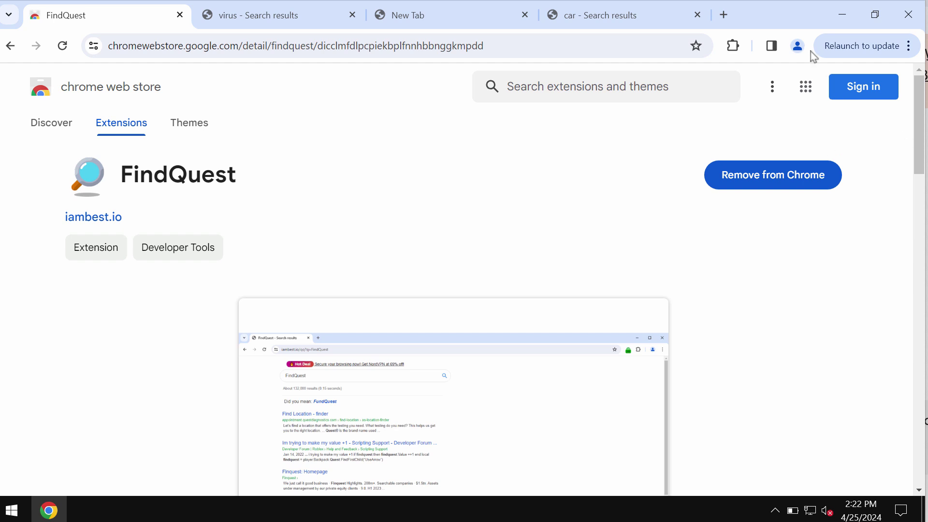
Remove the FindQuest extension from Chrome's extensions page
{"action": "left_click", "coordinate": [877, 54]}
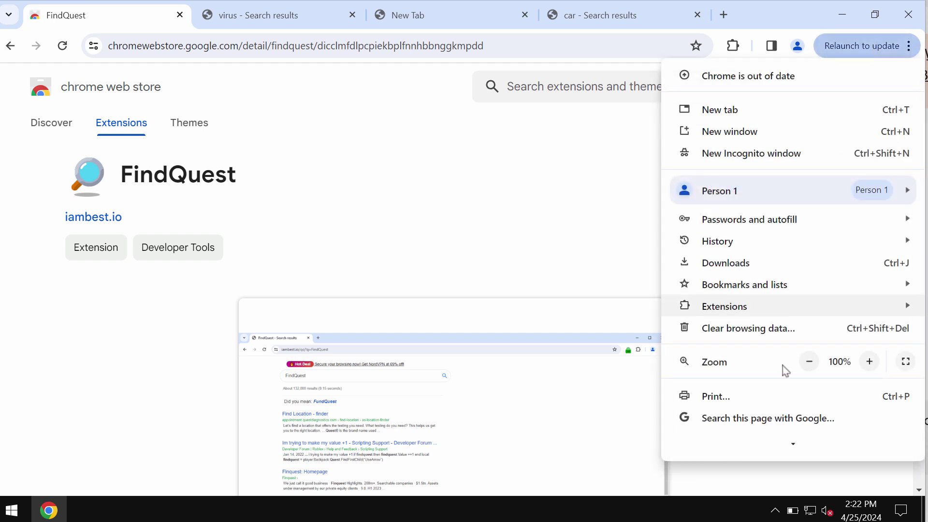
{"action": "mouse_move", "coordinate": [756, 302]}
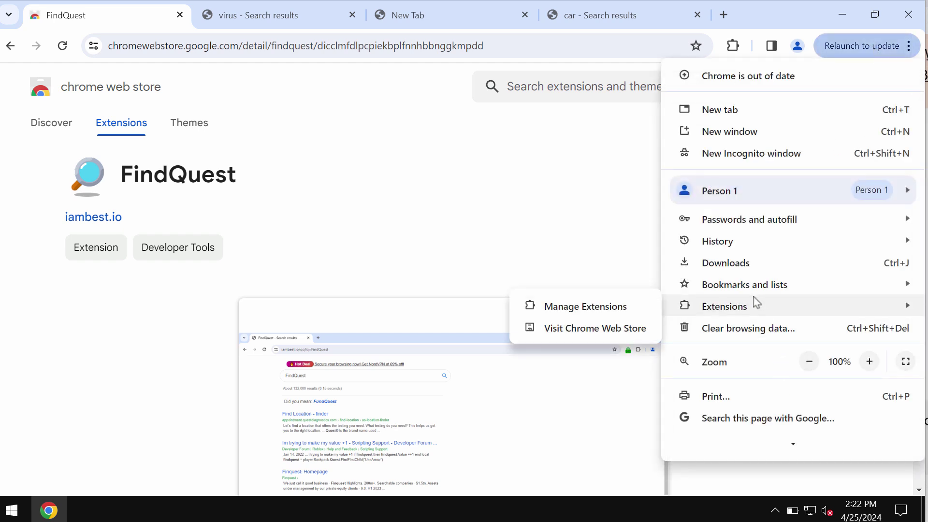
{"action": "left_click", "coordinate": [579, 309]}
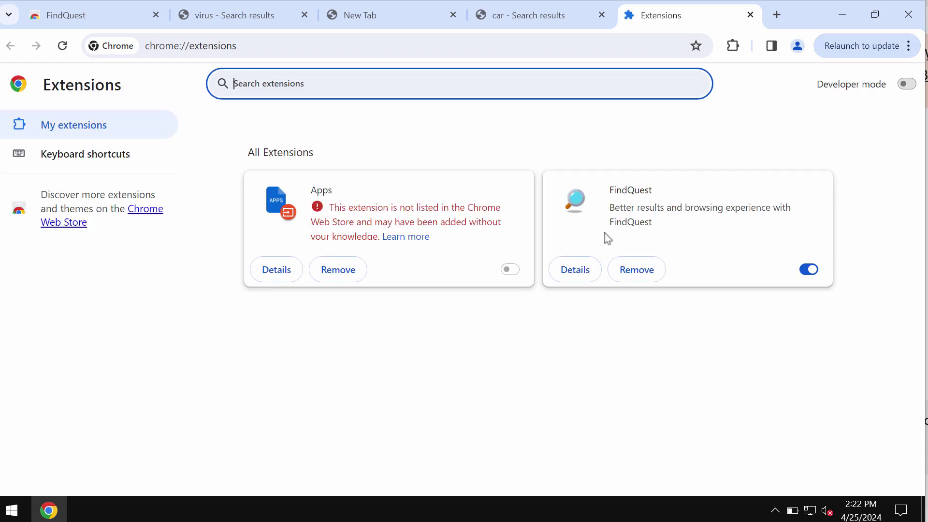
{"action": "left_click", "coordinate": [637, 269]}
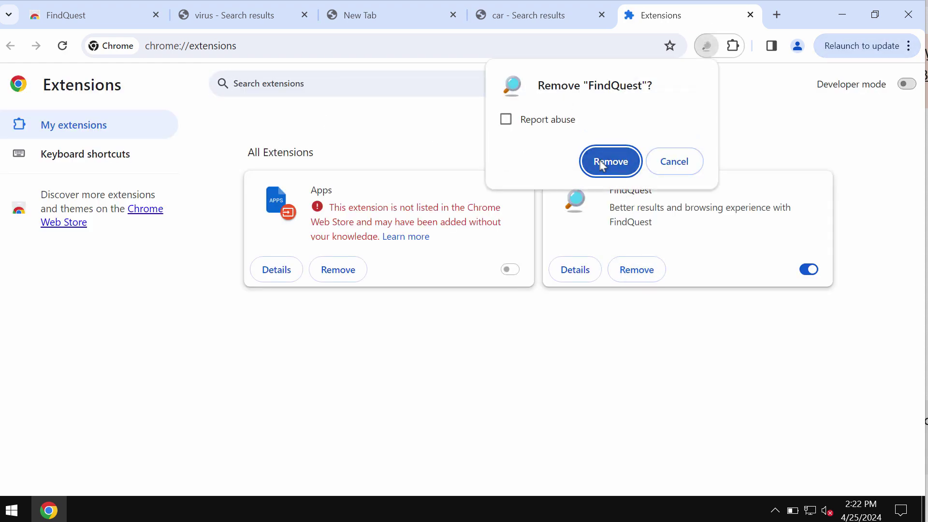
{"action": "left_click", "coordinate": [600, 164]}
Load combocleaner.com in the current tab
{"action": "left_click", "coordinate": [413, 43]}
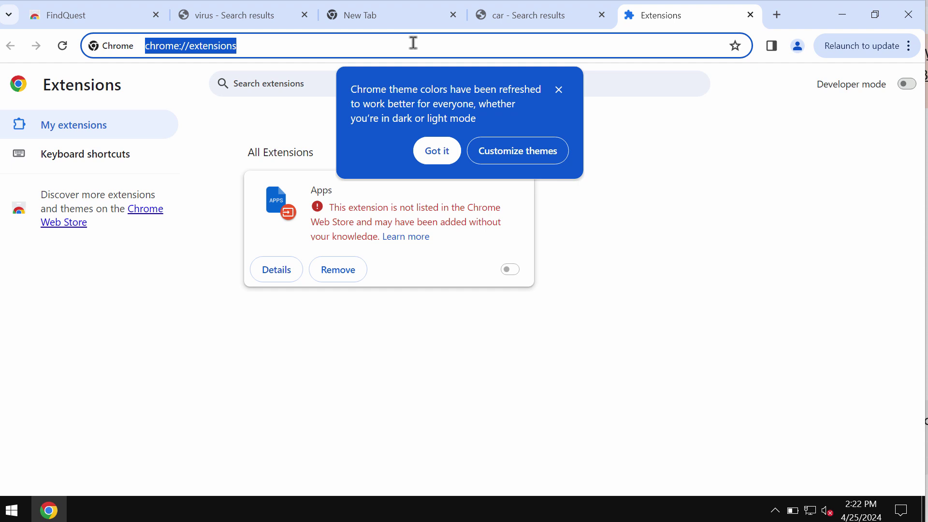
{"action": "type", "text": "combocleaner.com"}
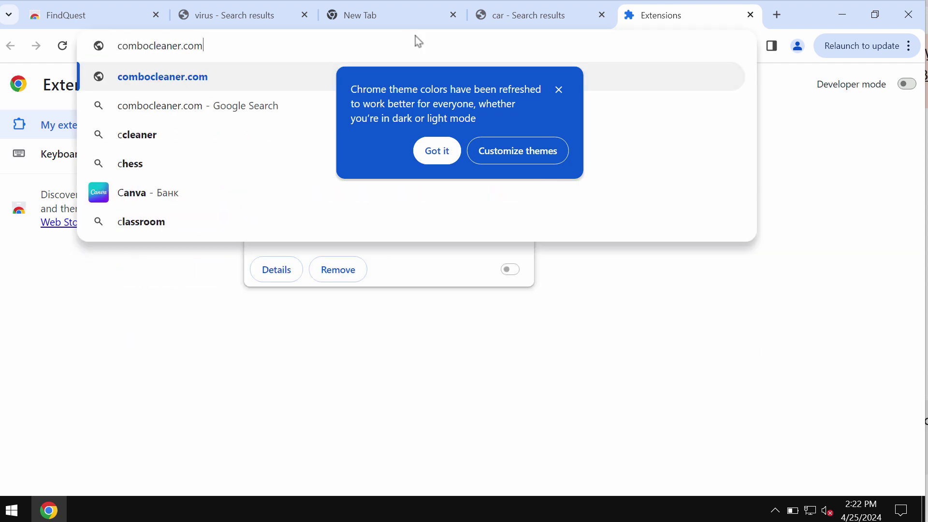
{"action": "key", "text": "Return"}
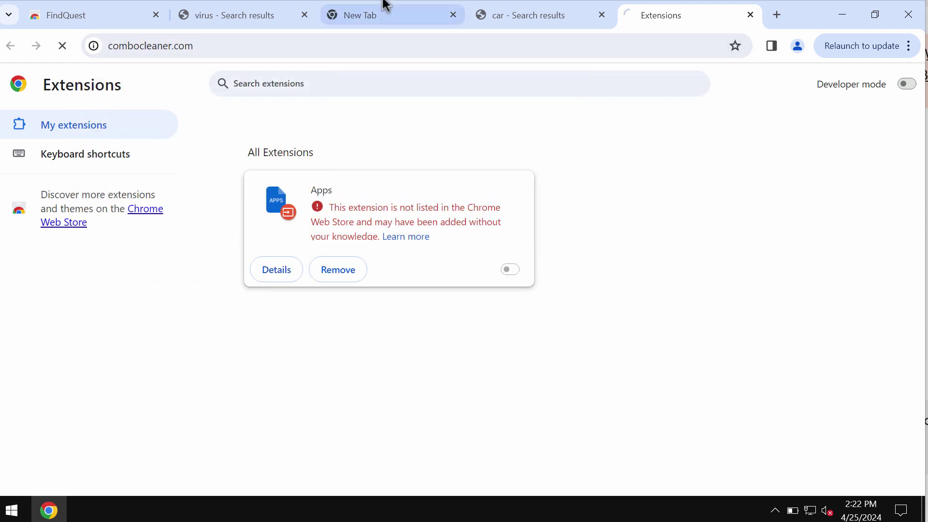
Close the virus search results tab and the two empty New Tabs
{"action": "left_click", "coordinate": [304, 15]}
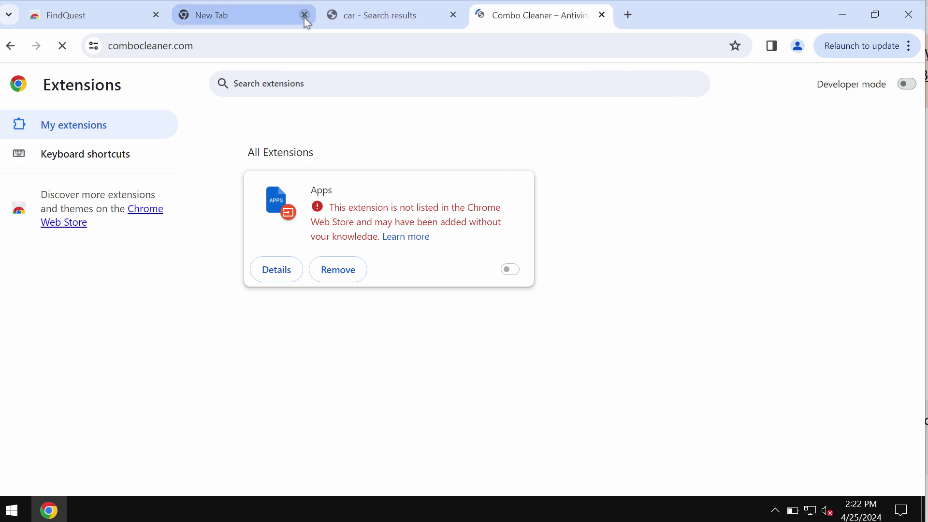
{"action": "left_click", "coordinate": [304, 16]}
{"action": "left_click", "coordinate": [304, 16]}
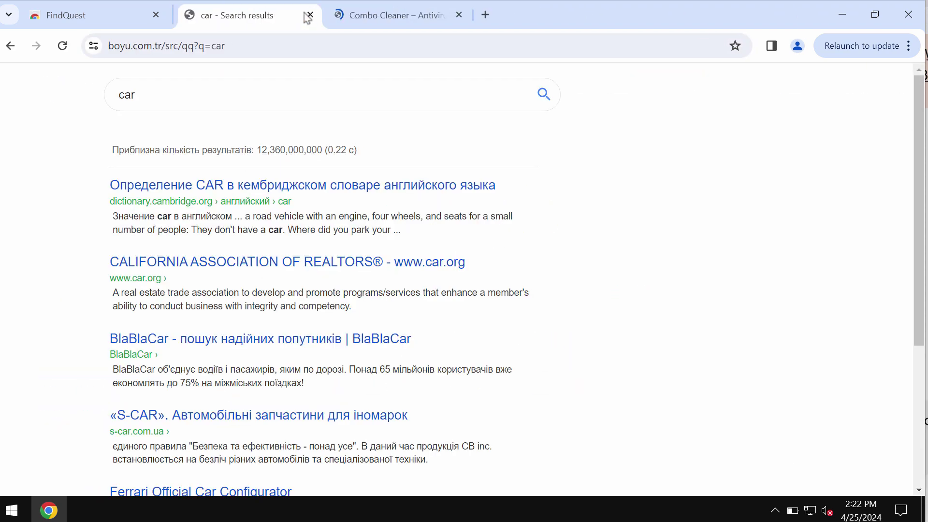
Close the car search tab and launch Combo Cleaner from its desktop shortcut
{"action": "left_click", "coordinate": [305, 15]}
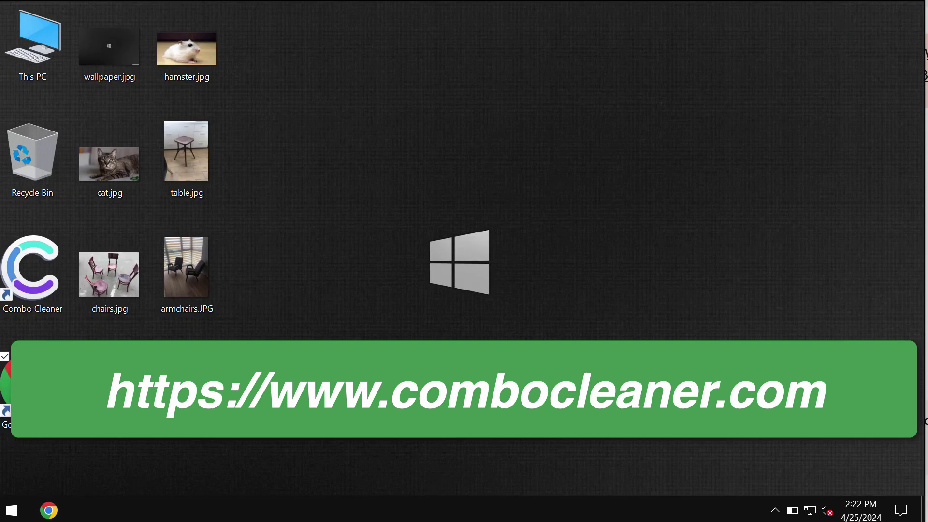
{"action": "left_click", "coordinate": [775, 510]}
{"action": "left_click", "coordinate": [468, 156]}
{"action": "left_click", "coordinate": [27, 280]}
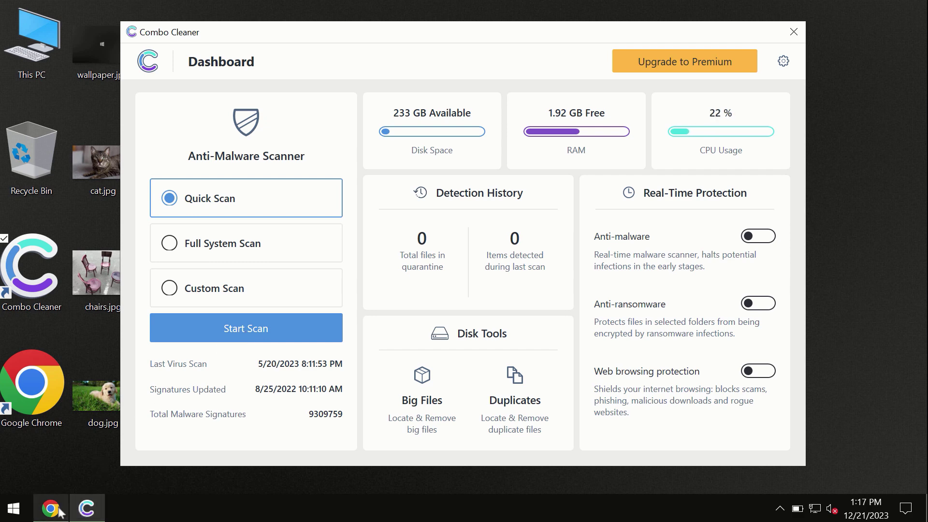
Open combocleaner.com in a new Chrome tab, then minimize Chrome to reveal Combo Cleaner
{"action": "mouse_move", "coordinate": [57, 511]}
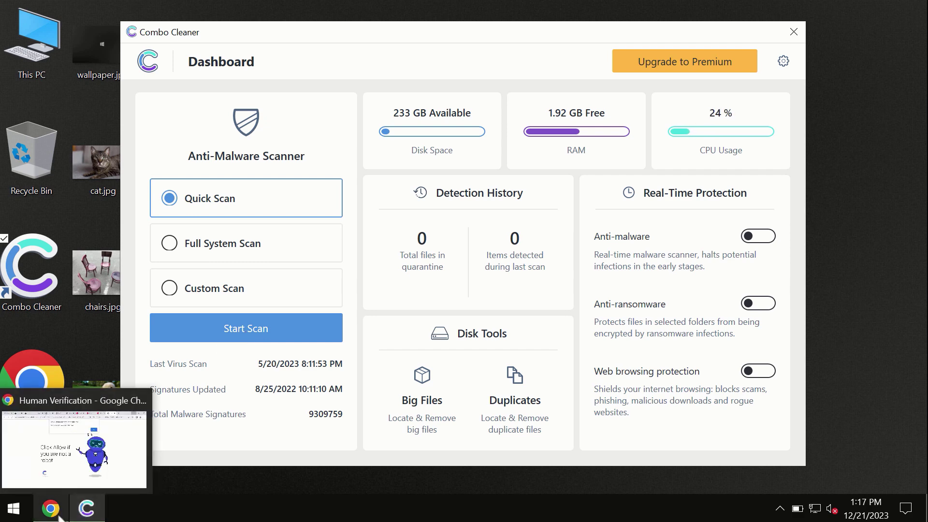
{"action": "left_click", "coordinate": [62, 515]}
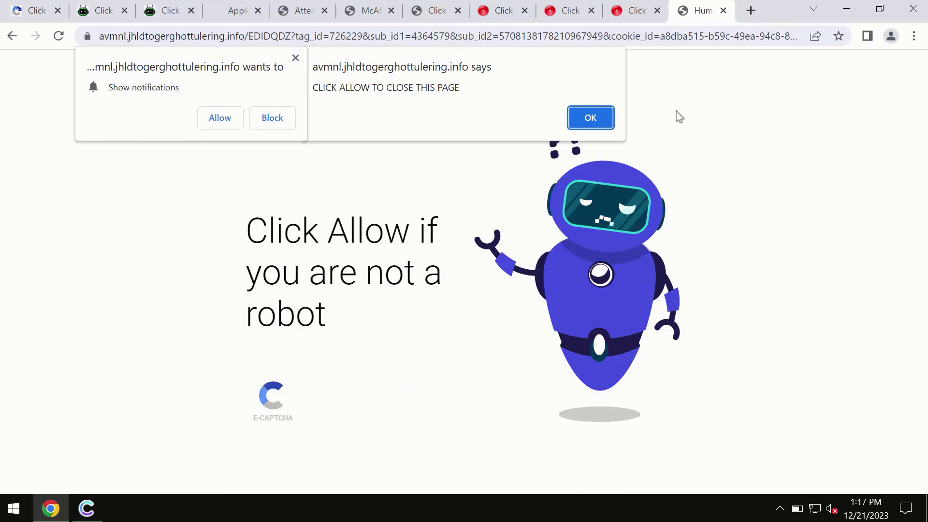
{"action": "left_click", "coordinate": [750, 10]}
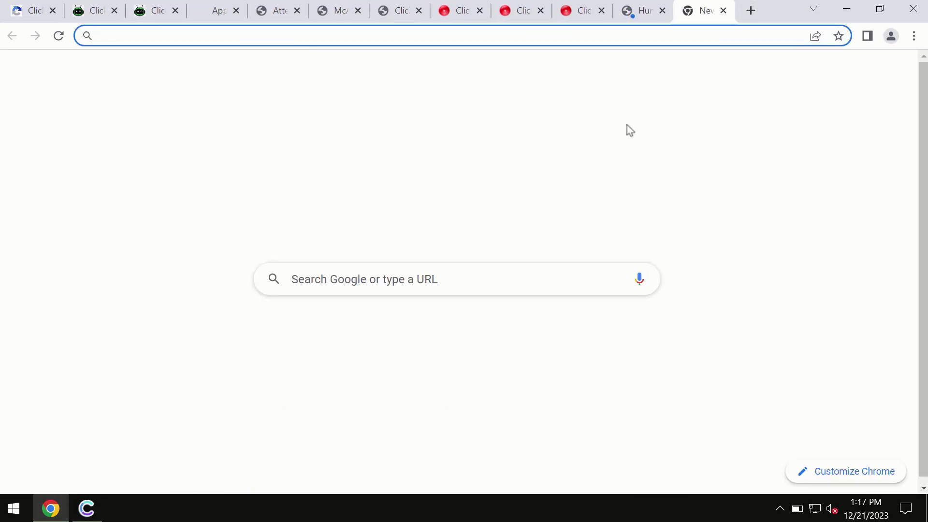
{"action": "type", "text": "c"}
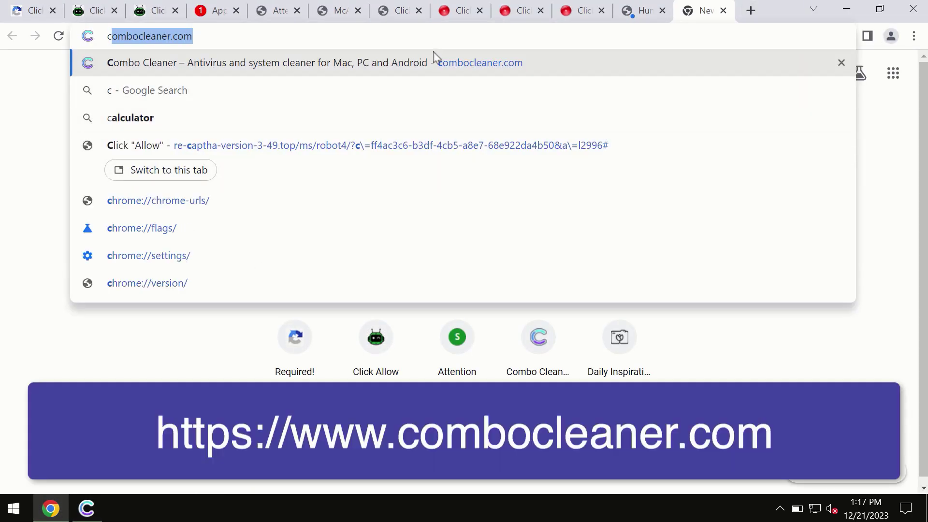
{"action": "left_click", "coordinate": [436, 63]}
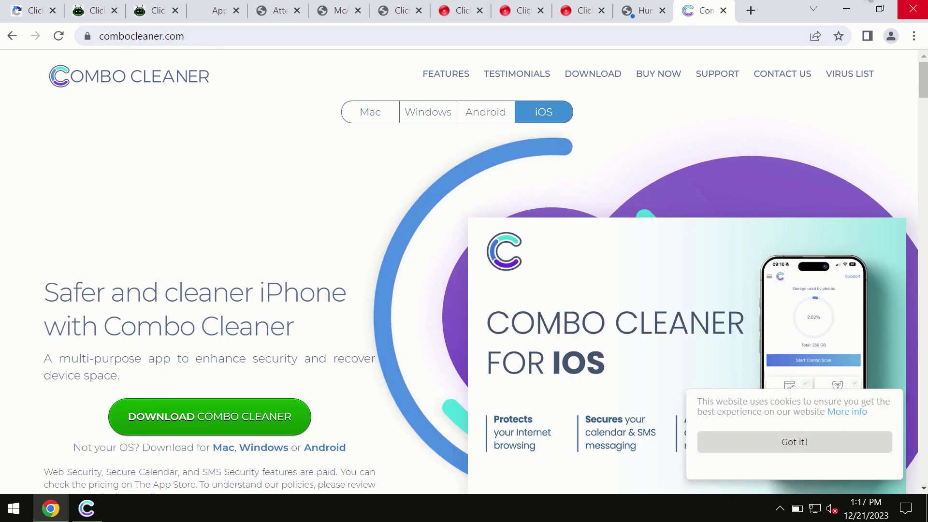
{"action": "left_click", "coordinate": [846, 9]}
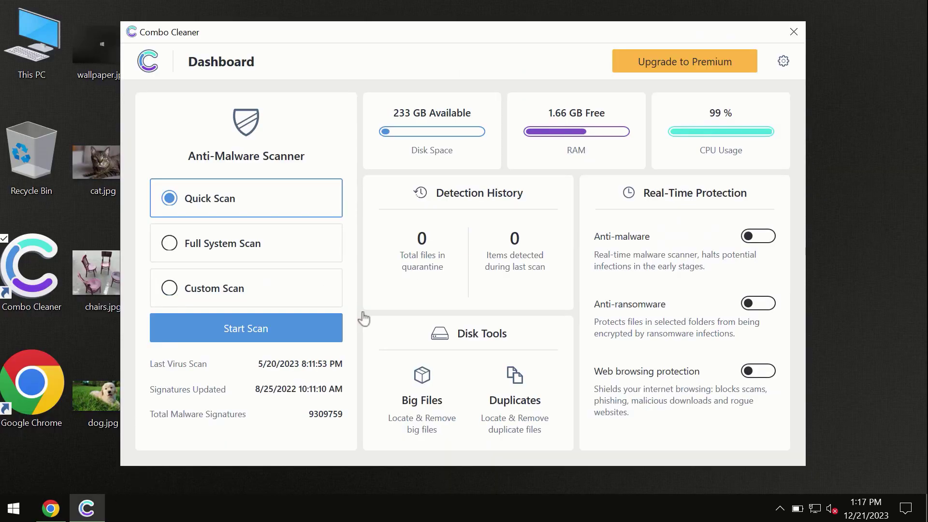
Run a Quick Scan finding 6 spam ad items, glance at the premium offer, and return to results
{"action": "left_click", "coordinate": [245, 331]}
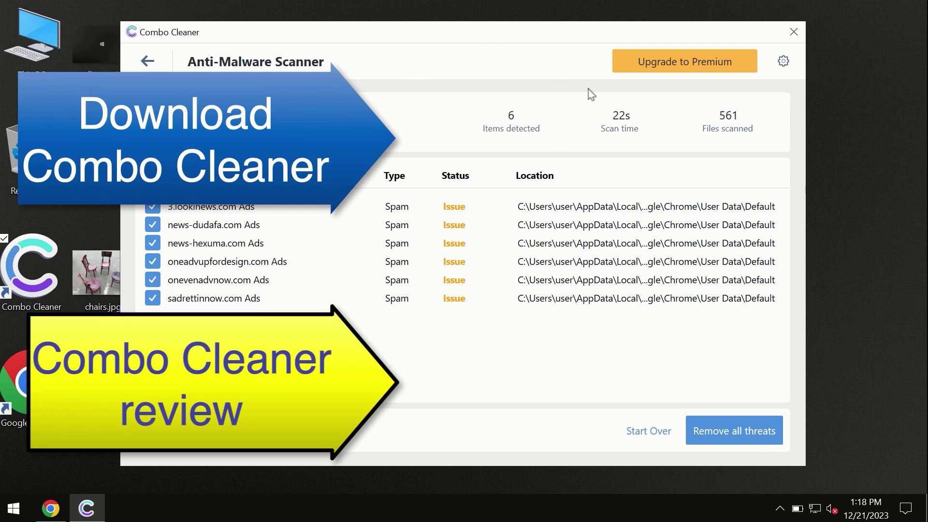
{"action": "left_click", "coordinate": [665, 68]}
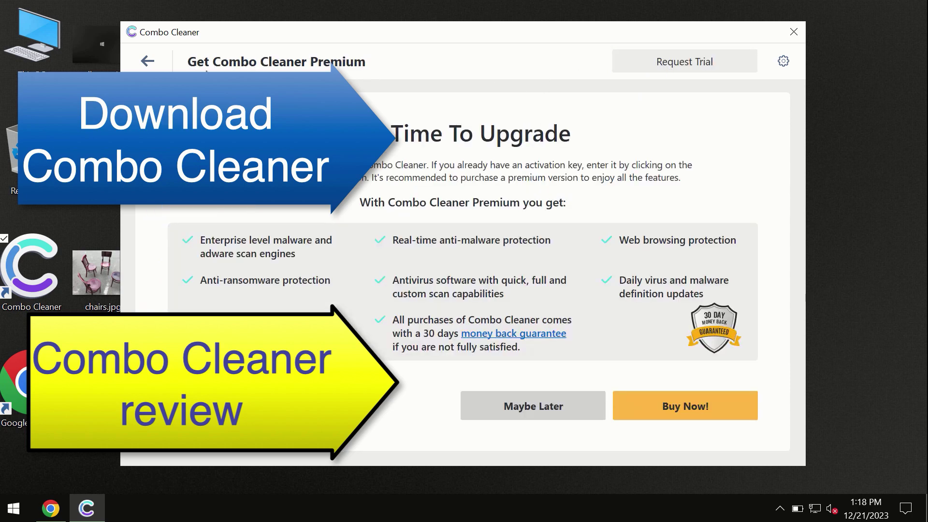
{"action": "left_click", "coordinate": [156, 62]}
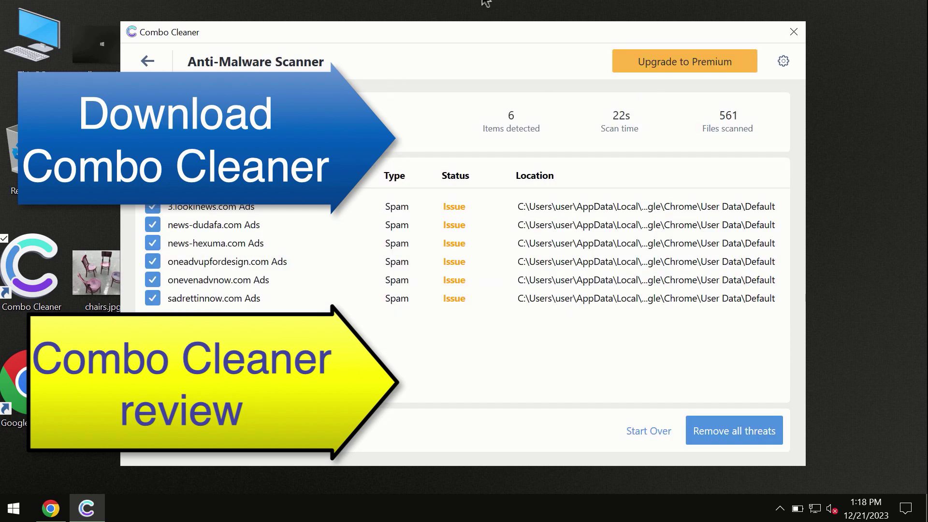